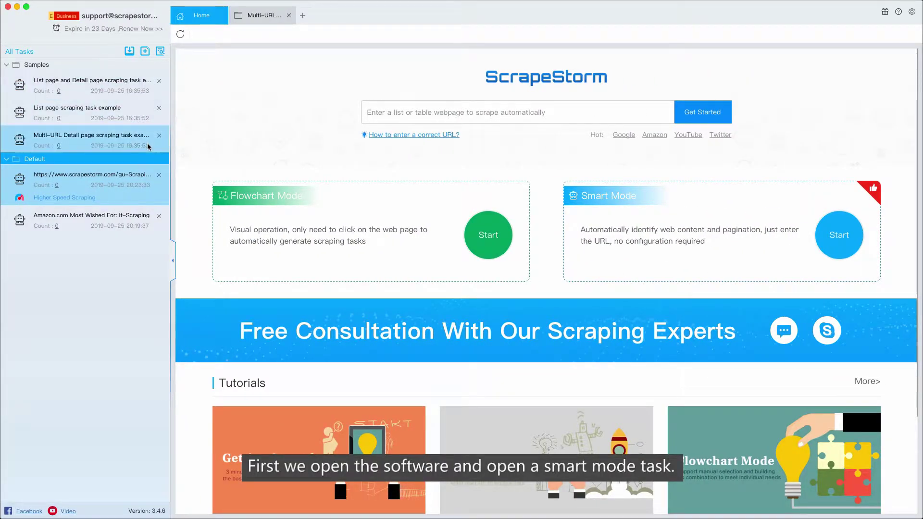
Step: Open the scrapestorm.com Yelp task from the Default task list
click(90, 179)
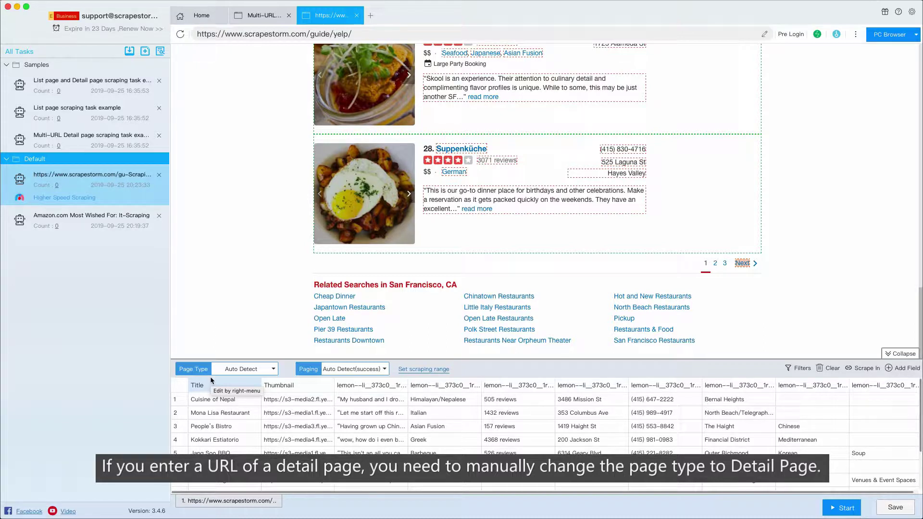
click(263, 375)
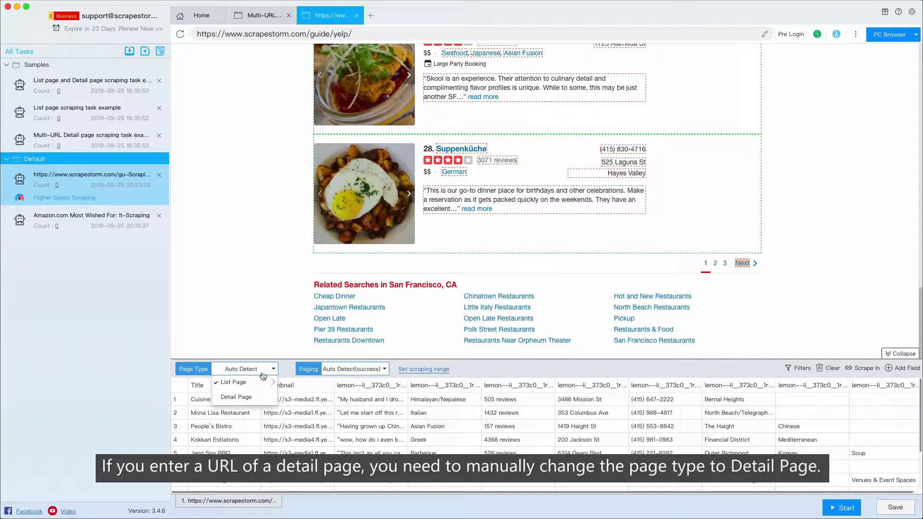
click(263, 375)
click(251, 18)
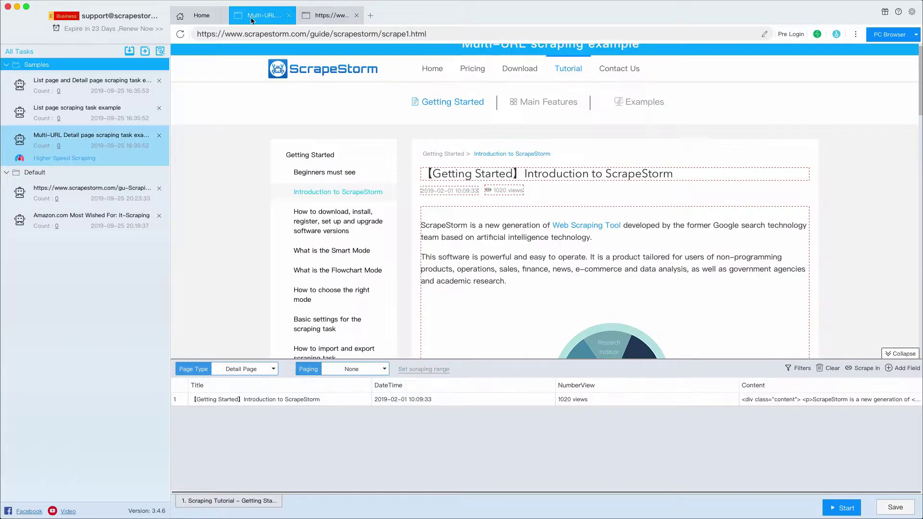
click(240, 369)
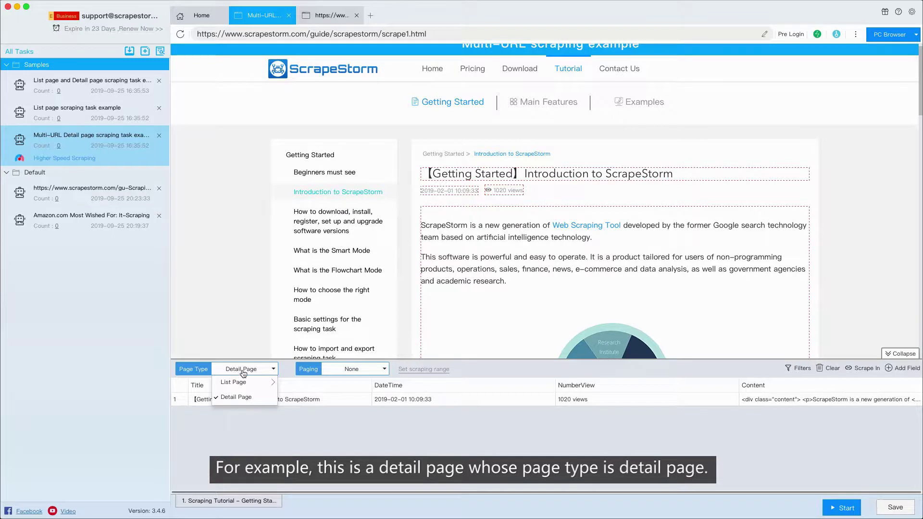
click(242, 374)
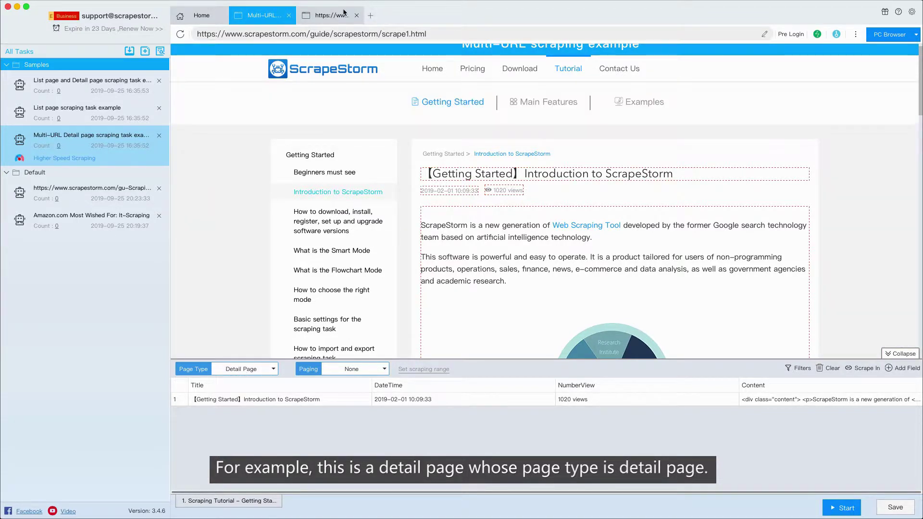
click(340, 16)
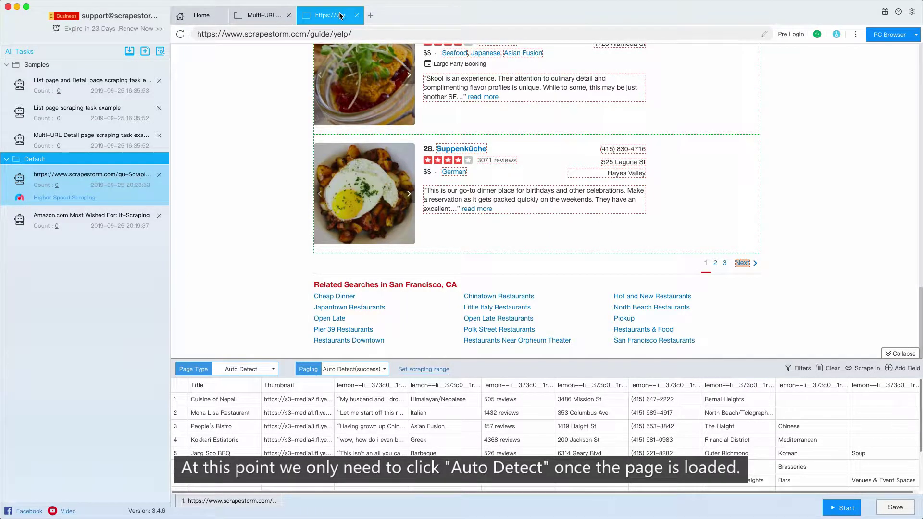
Step: Re-run List Page Auto Detect to refill the table with restaurant titles, reviews, addresses and phones
click(265, 371)
mouse_move(269, 382)
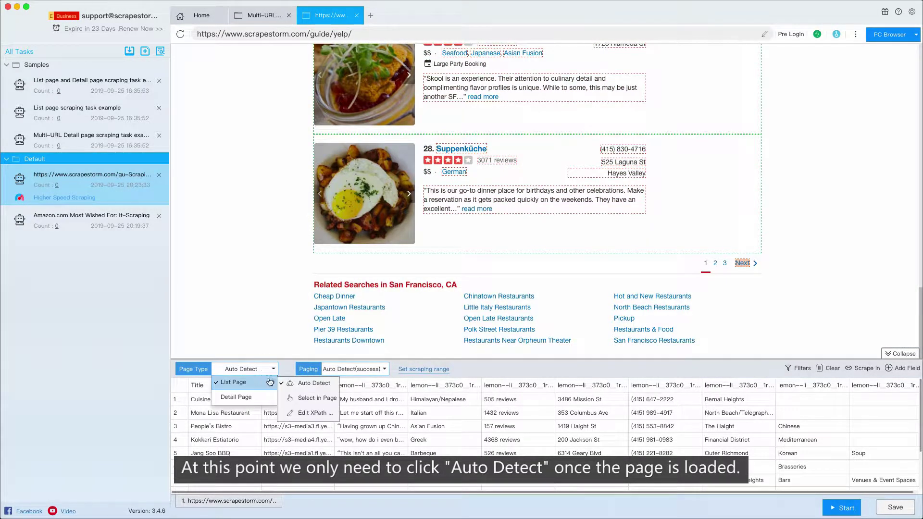
click(313, 383)
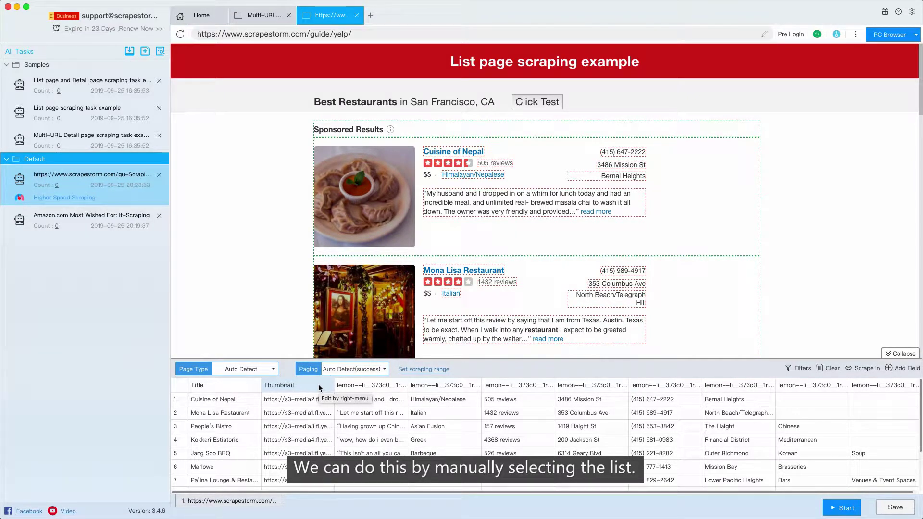
Step: Set List Page to Select in Page and pick the Cheap Dinner link as a list item
click(254, 369)
mouse_move(258, 382)
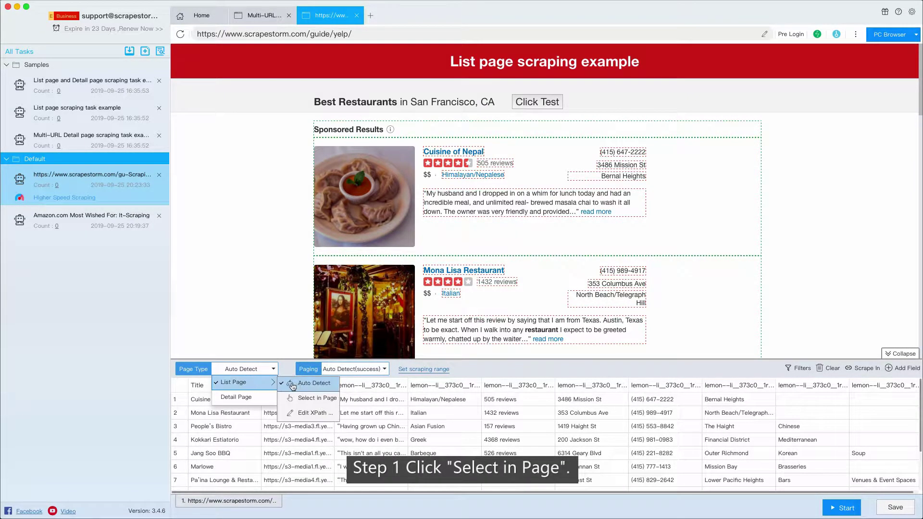
click(313, 399)
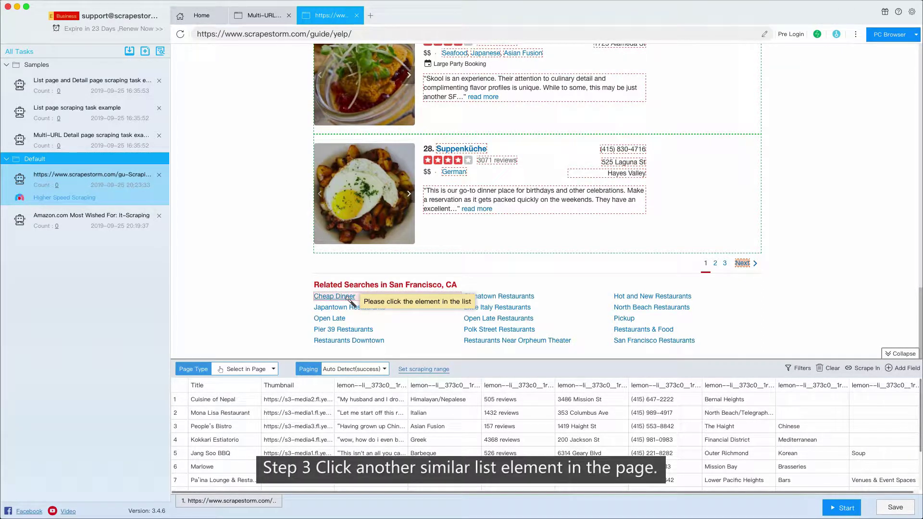
click(349, 300)
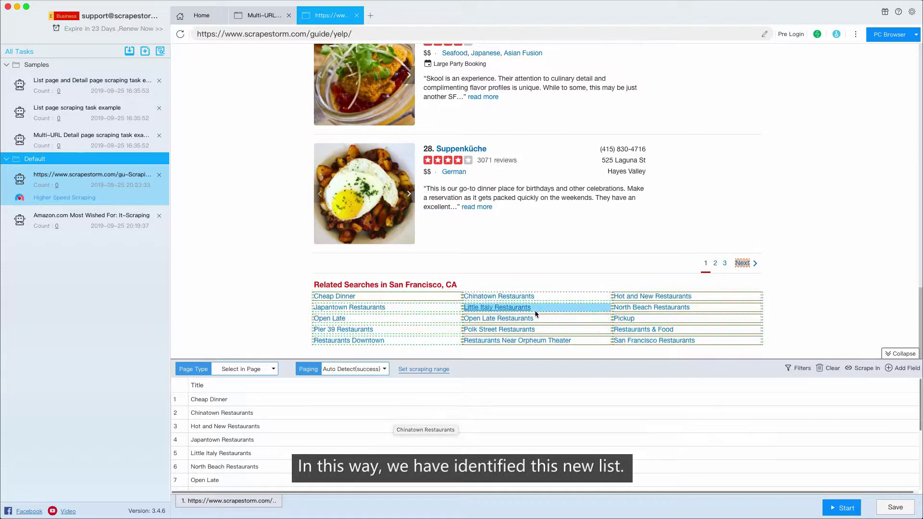
Step: Use Select in Page again, this time picking the Skool restaurant title as the list item
click(257, 371)
mouse_move(246, 383)
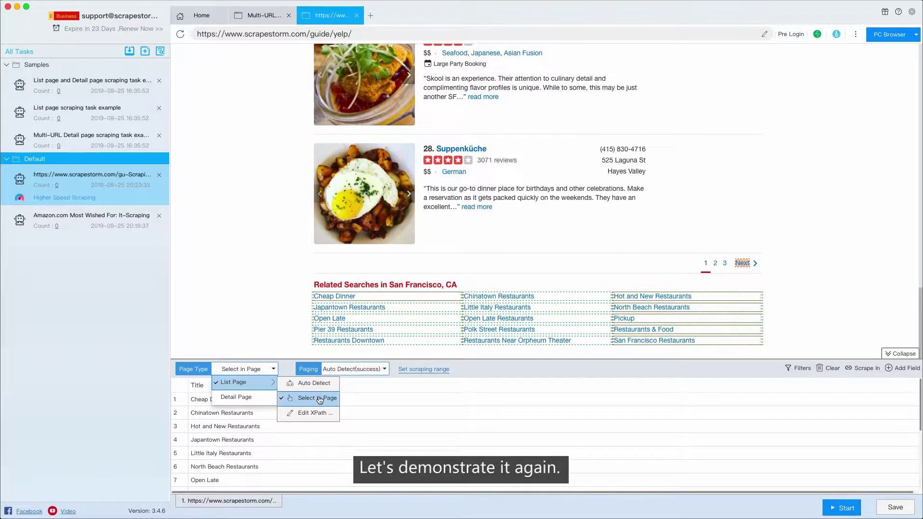
click(303, 399)
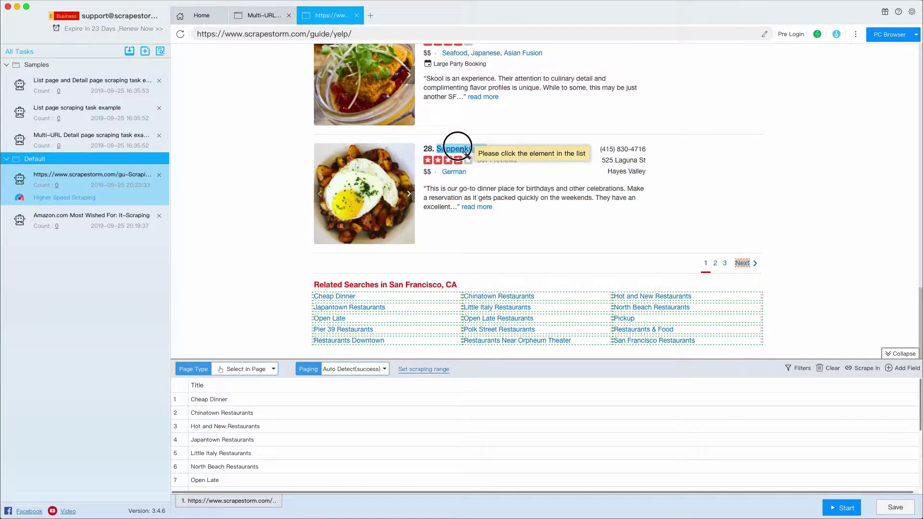
scroll(462, 145, up, 3)
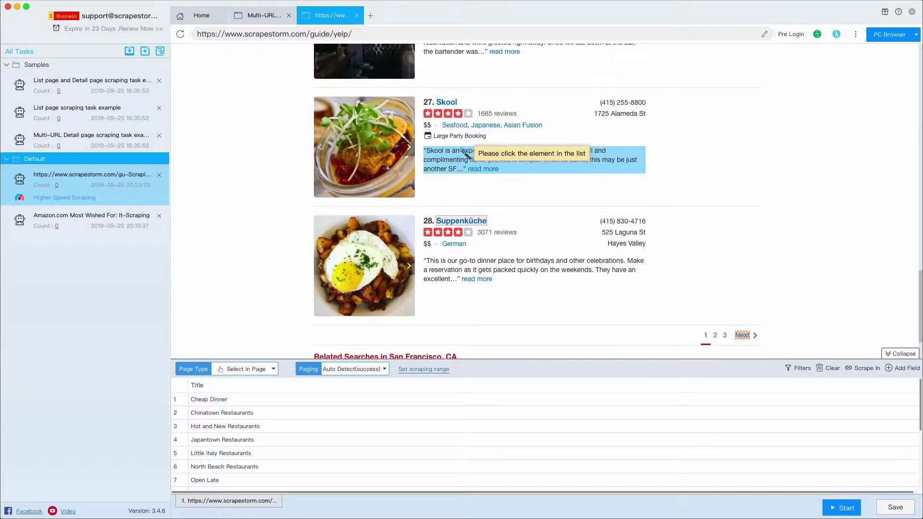
click(447, 101)
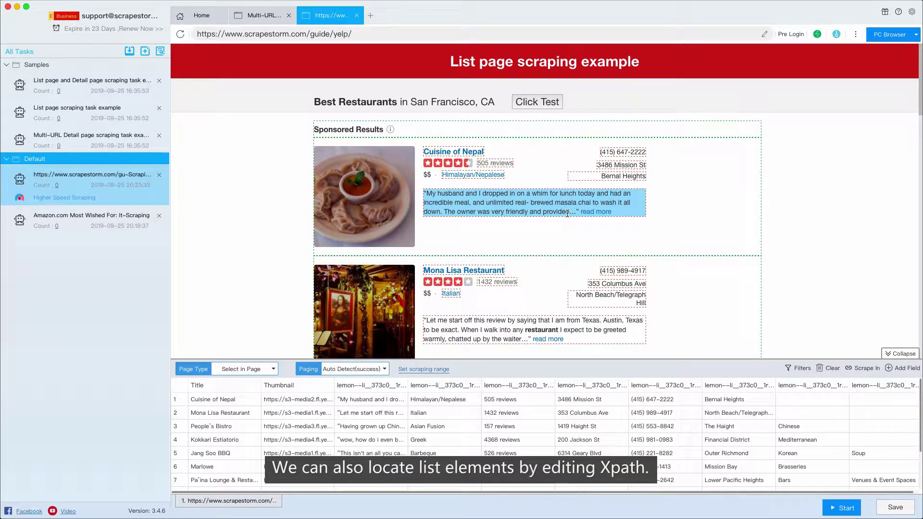
click(242, 374)
click(308, 409)
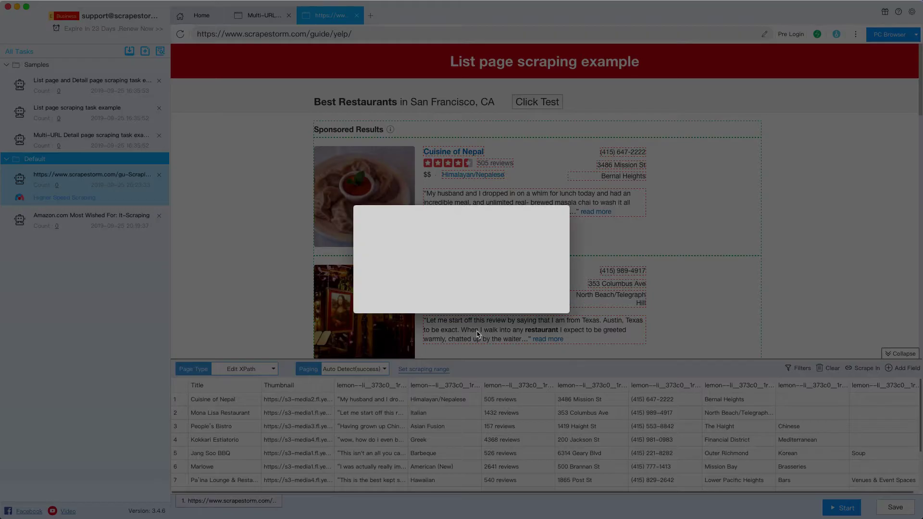
click(537, 235)
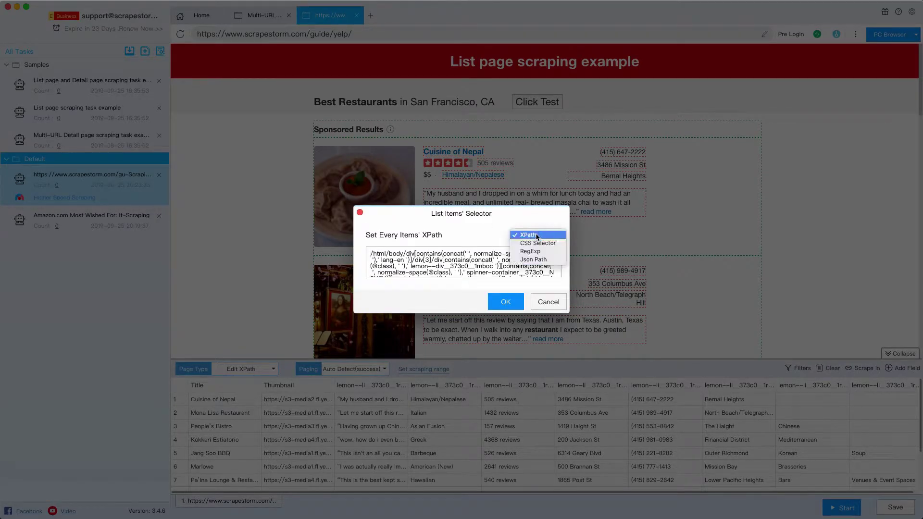
click(537, 235)
click(543, 301)
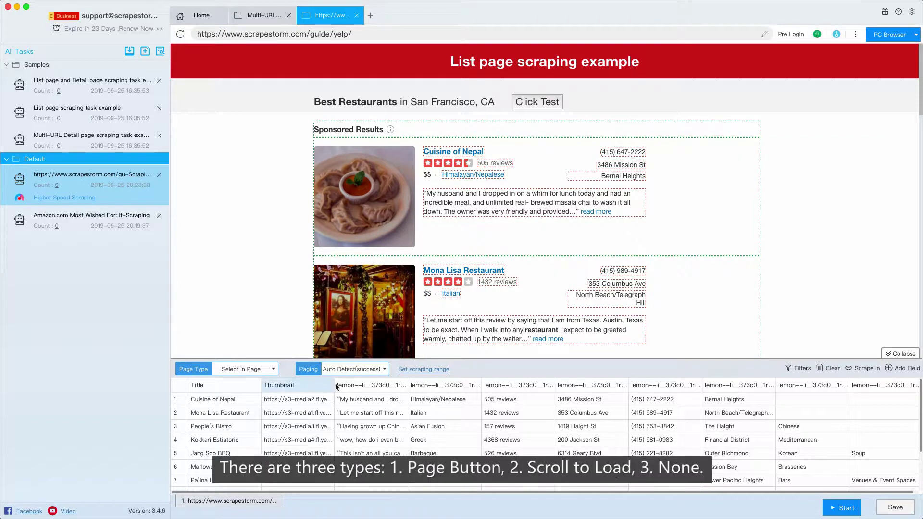
Step: Reset paging to None, then set Next Page Button to Auto Detect on the Next link
click(365, 371)
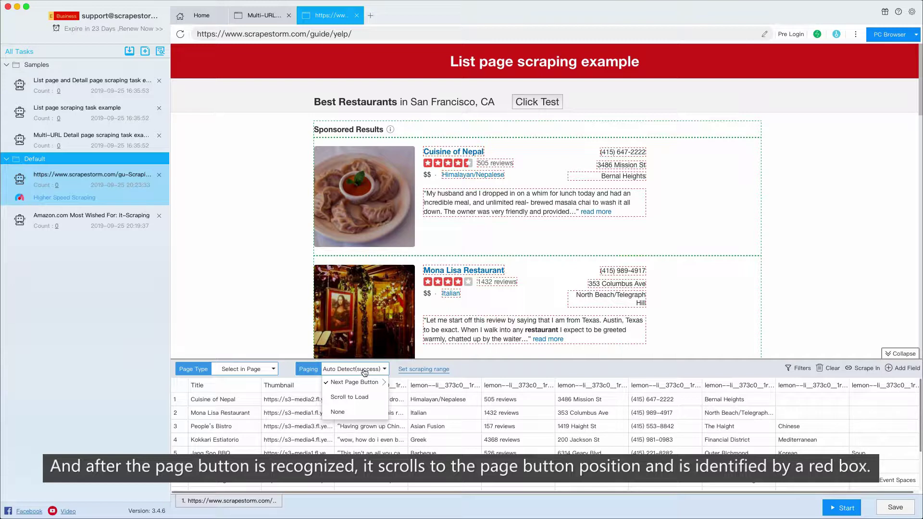
click(351, 412)
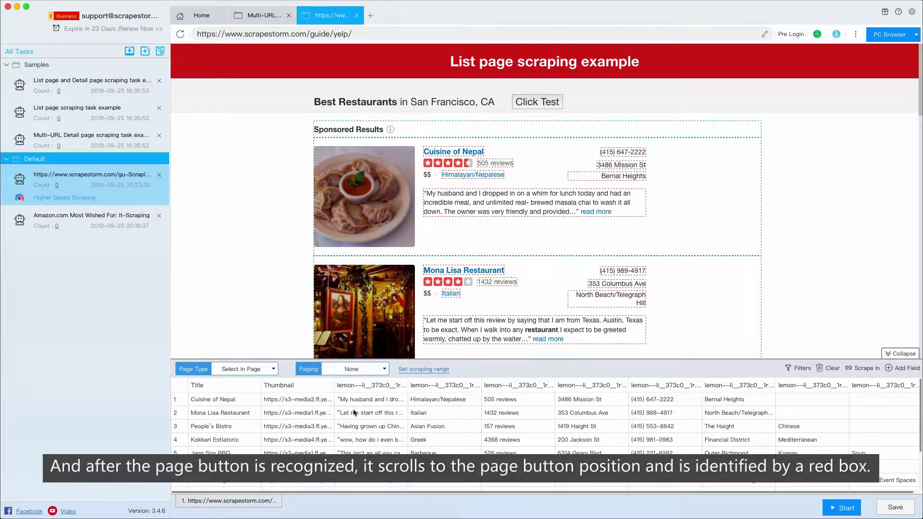
click(363, 377)
mouse_move(375, 383)
click(417, 384)
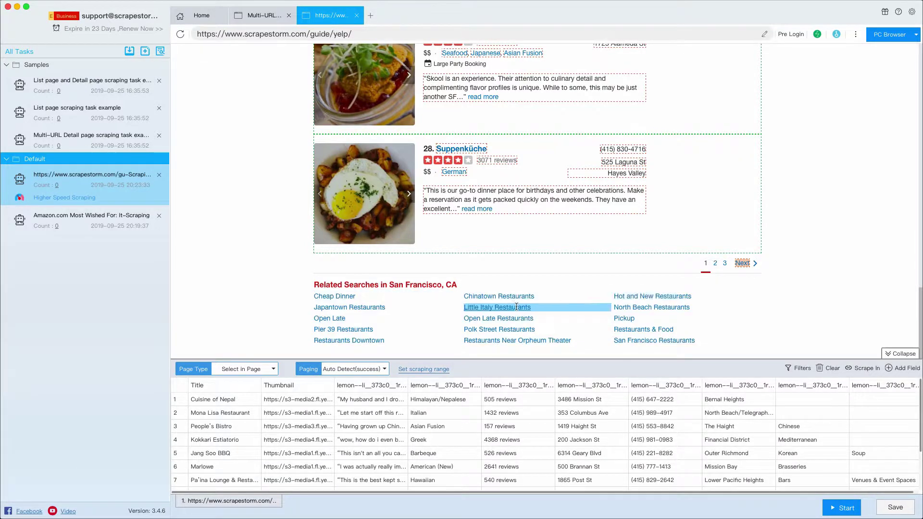
Step: Reset paging to None and auto-detect the Next Page Button once more
click(360, 369)
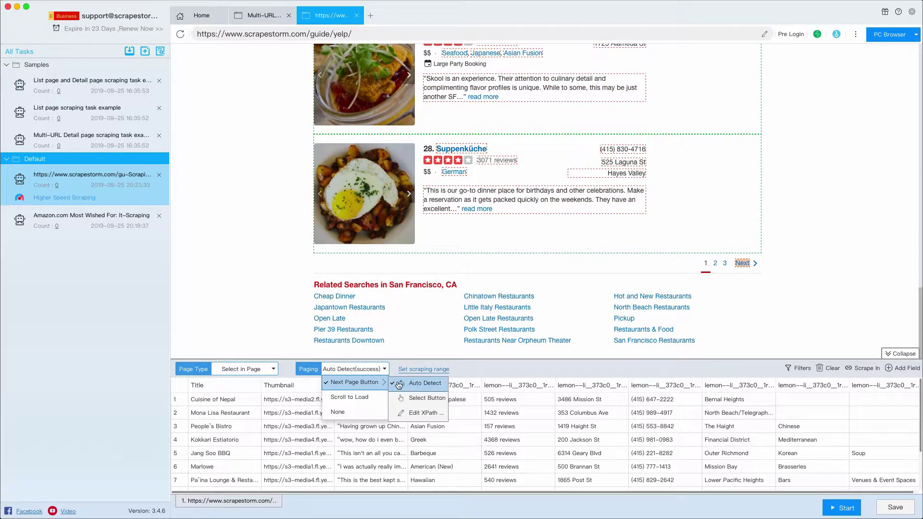
click(338, 412)
click(375, 373)
mouse_move(365, 381)
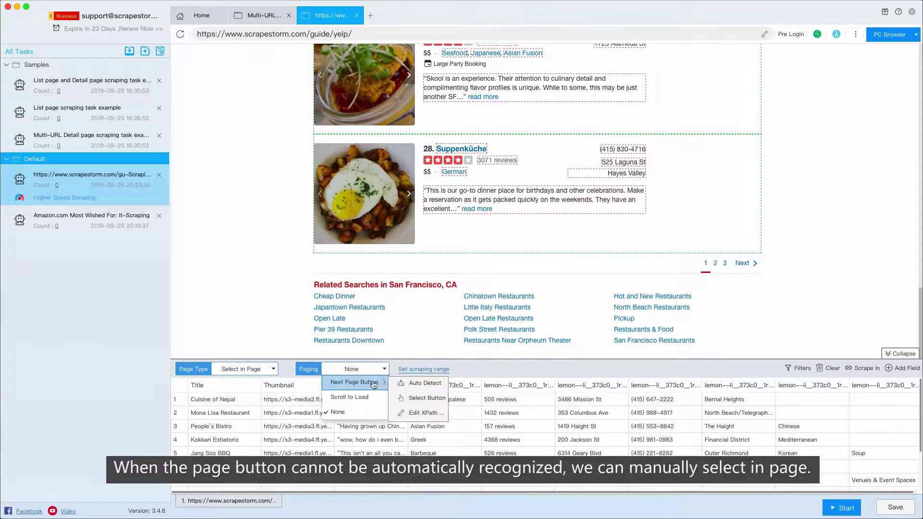
click(412, 384)
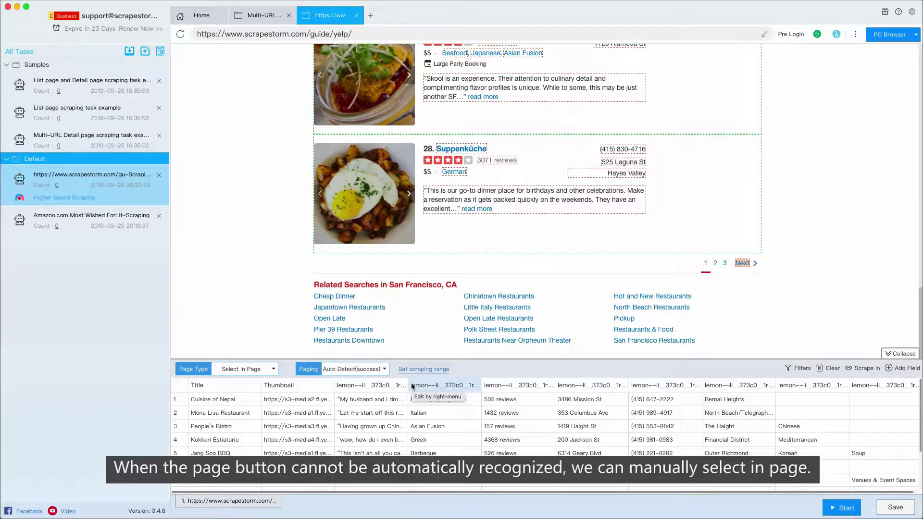
Step: Set paging to Next Page Button > Select Button and mark the page's Next link
click(355, 370)
click(353, 412)
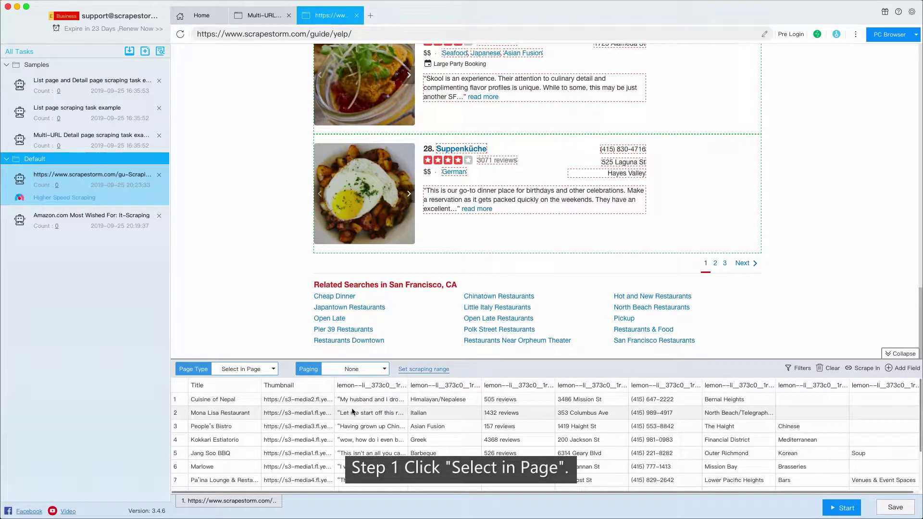
click(365, 370)
mouse_move(356, 382)
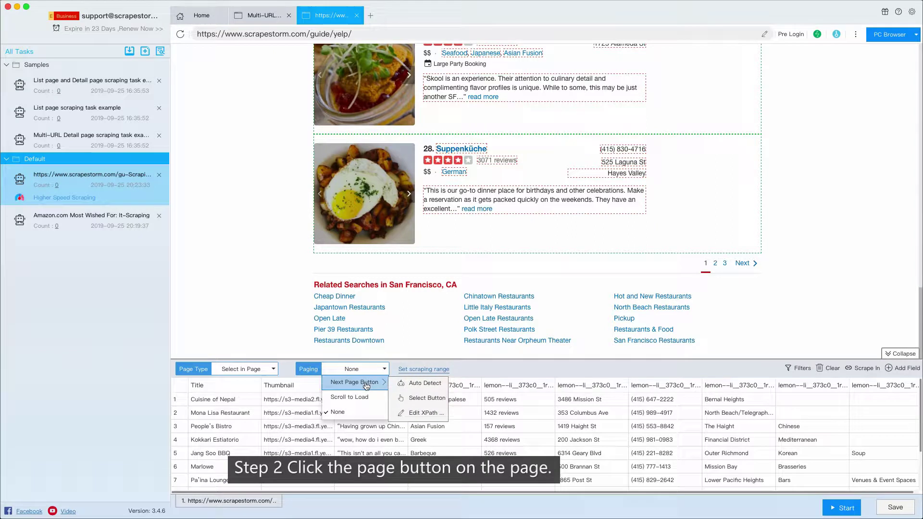
click(417, 398)
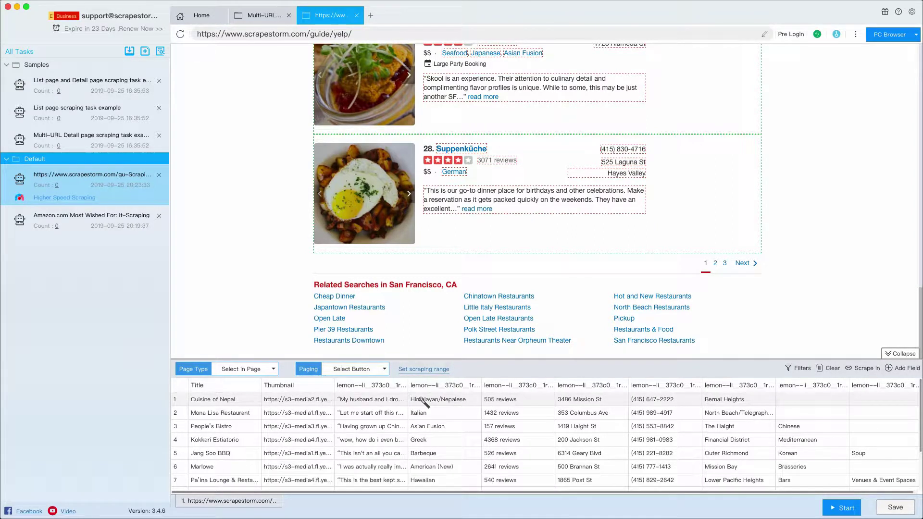
click(743, 264)
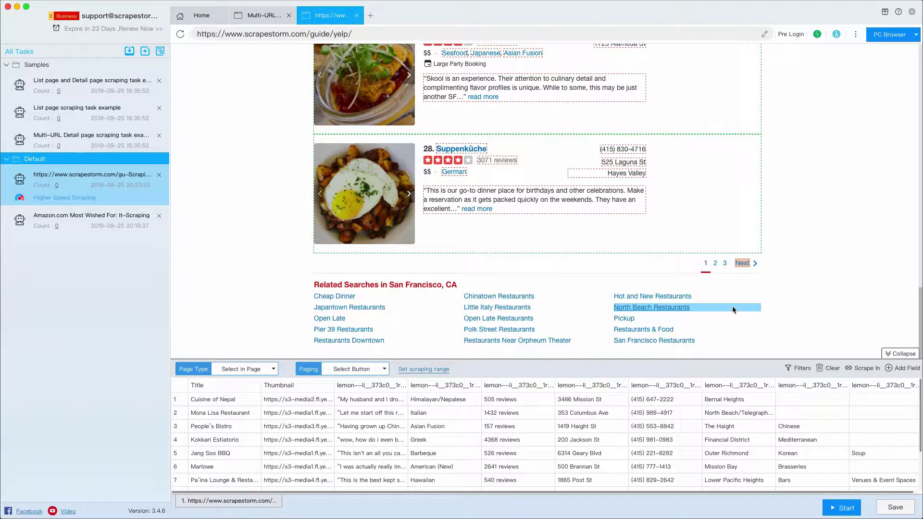
Step: Inspect the next-page button's XPath in Edit XPath and close it unchanged
click(379, 373)
mouse_move(381, 379)
click(427, 416)
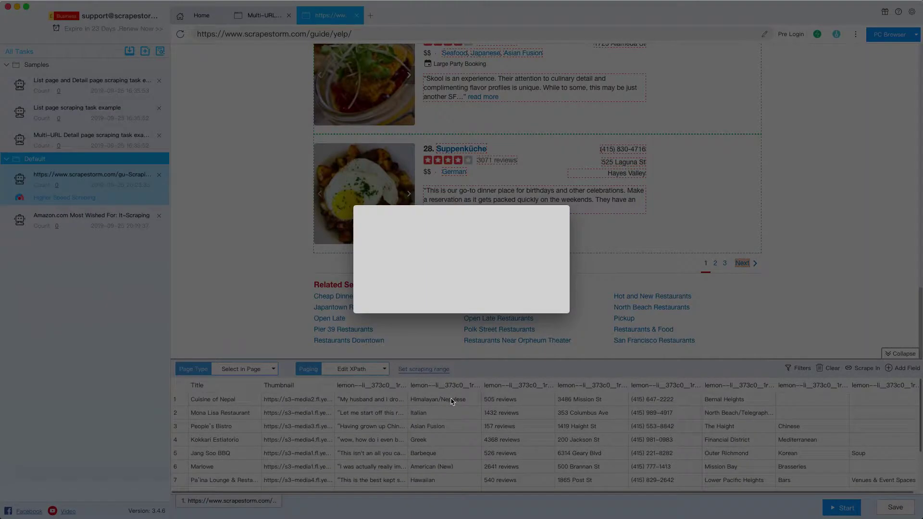
key(Escape)
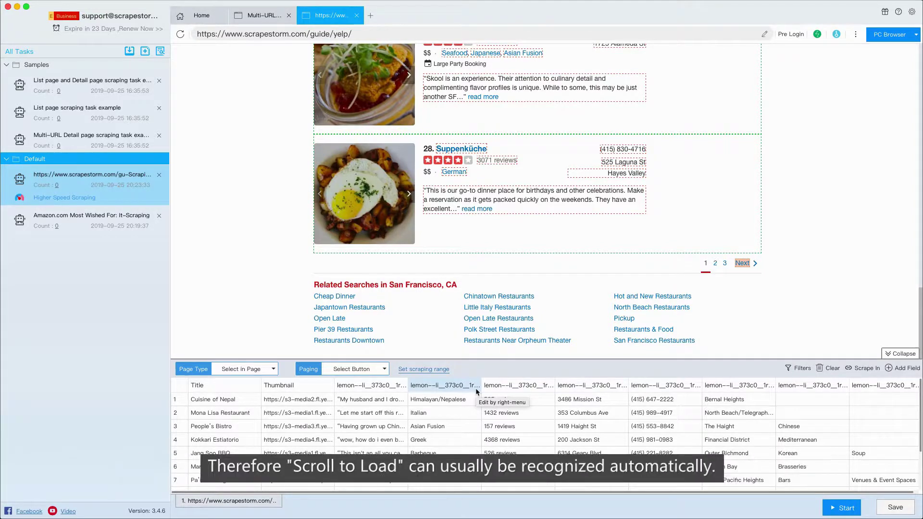
Step: Add Scroll to Load paging, then uncheck Select Button to keep only scroll loading
click(378, 369)
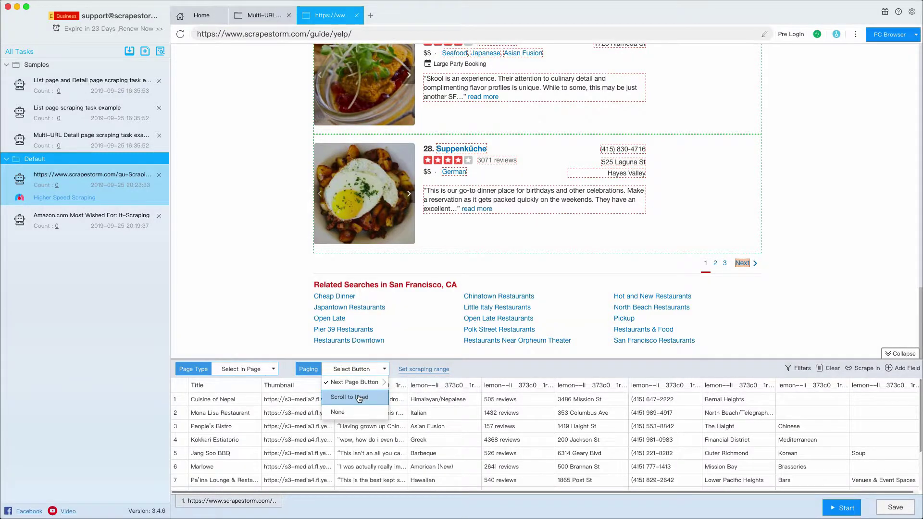
click(363, 375)
click(364, 375)
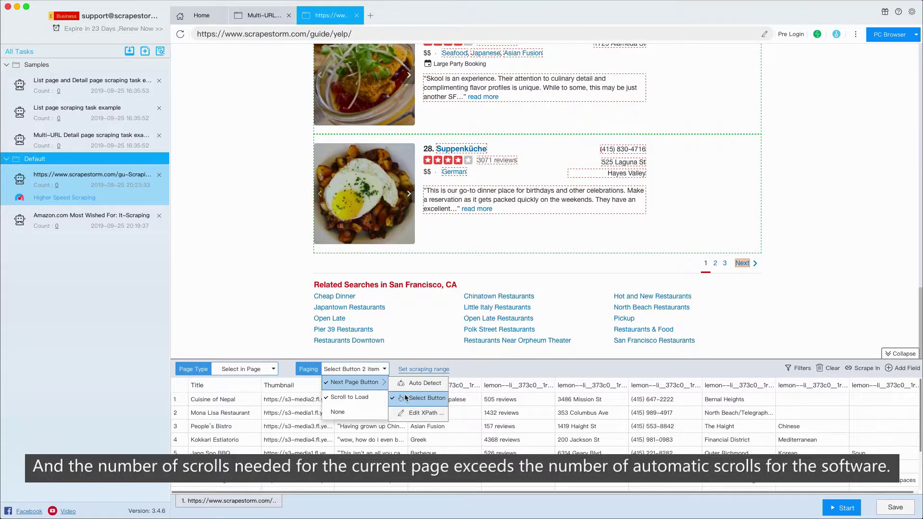
click(350, 397)
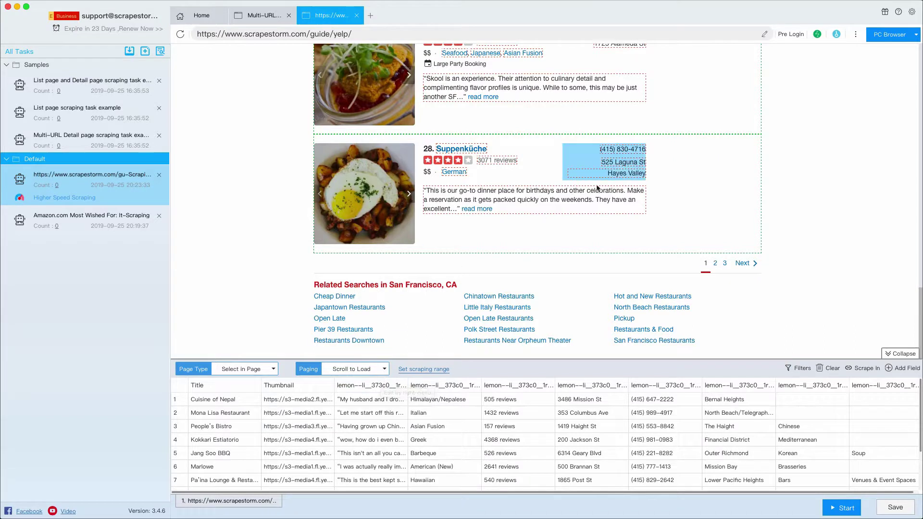
Step: Switch paging back to Next Page Button > Auto Detect and recheck the paging options
scroll(577, 183, up, 5)
scroll(613, 205, up, 2)
scroll(613, 206, down, 6)
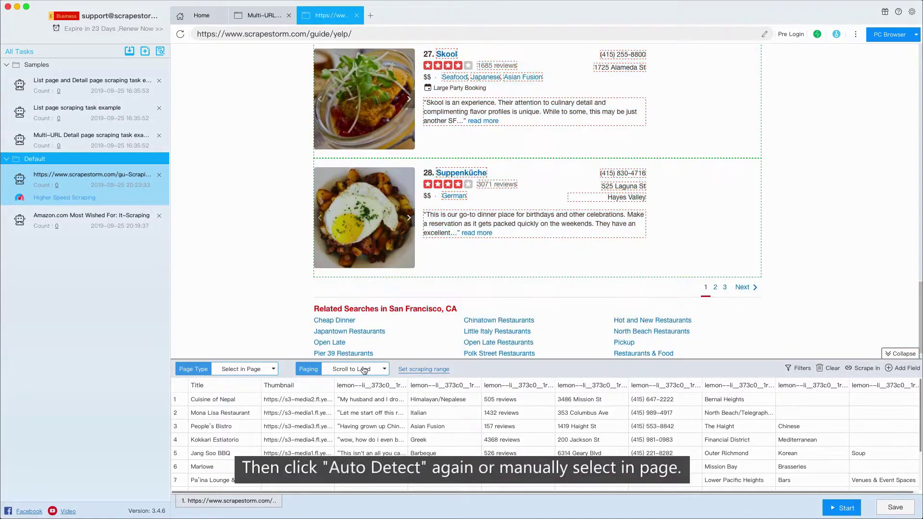
click(364, 370)
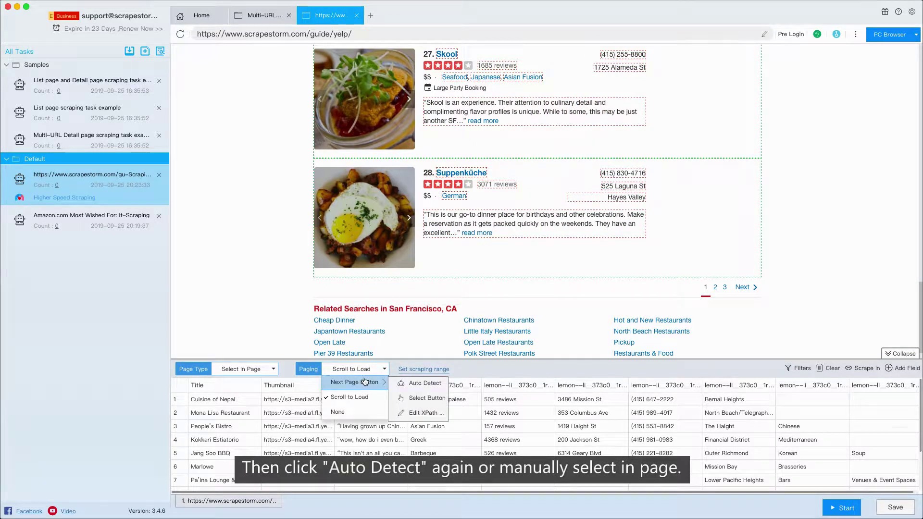
click(410, 383)
click(364, 370)
mouse_move(380, 382)
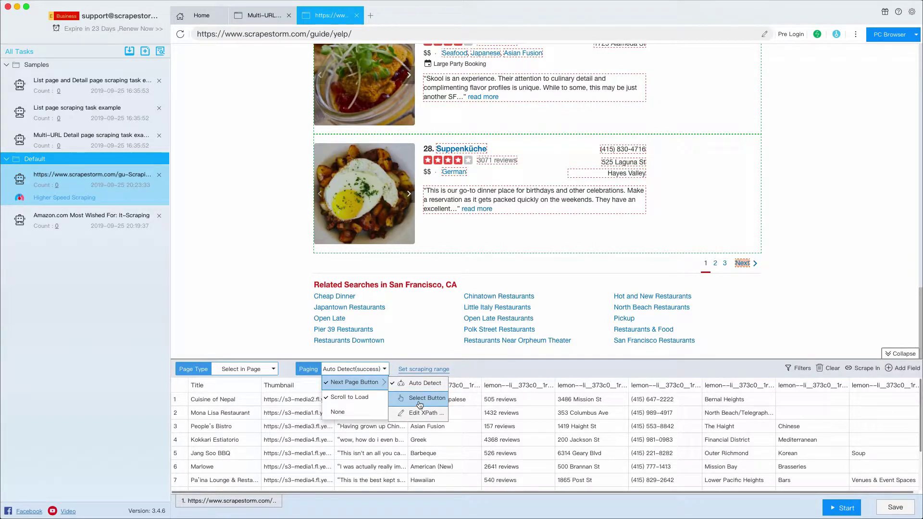
click(374, 379)
click(368, 370)
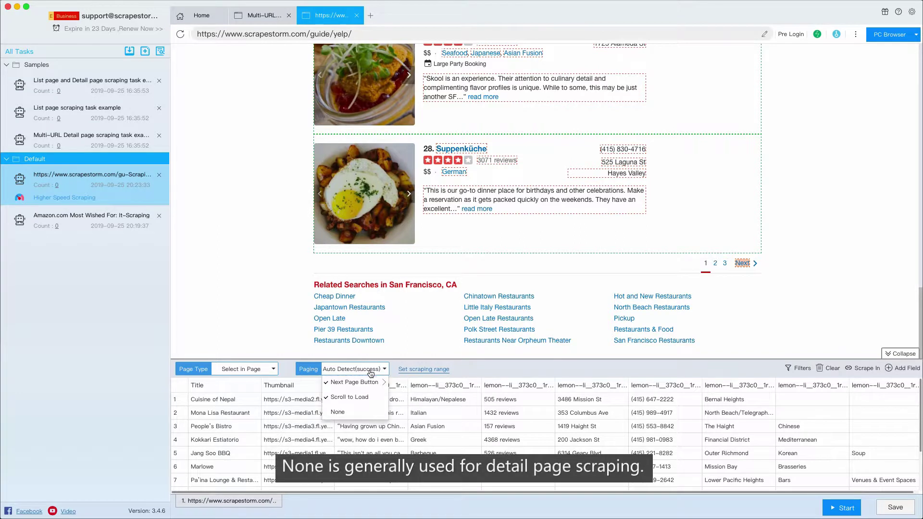
Step: Turn paging off to None, then auto-detect the Next Page Button
click(362, 416)
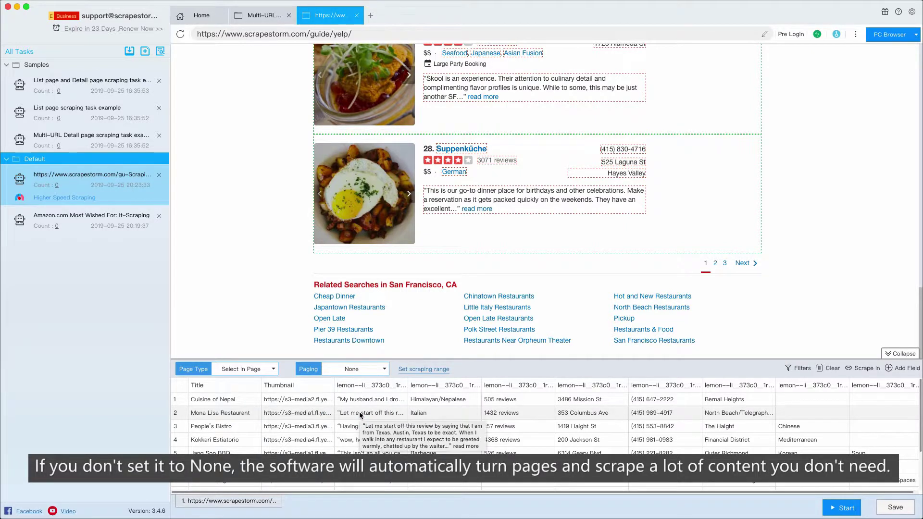
click(365, 368)
mouse_move(367, 388)
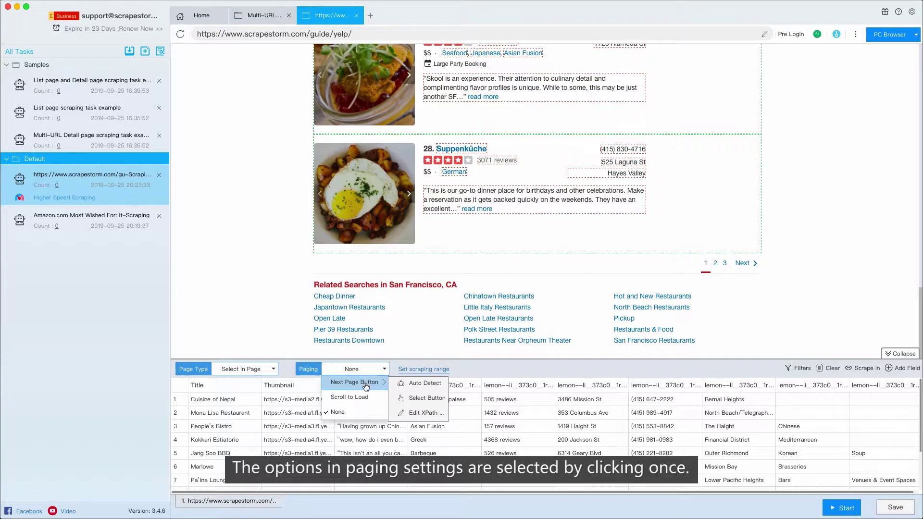
click(410, 385)
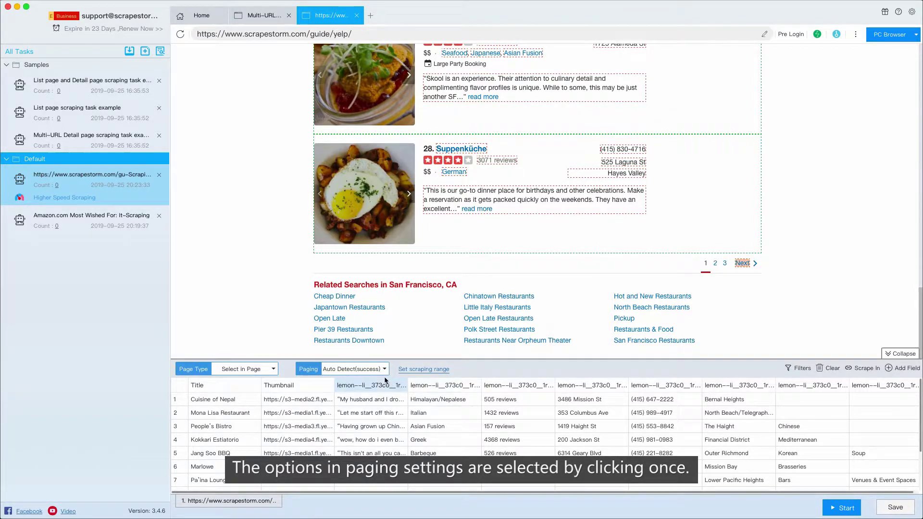
Step: Add Scroll to Load paging, then switch it off again, leaving Auto Detect alone
click(372, 373)
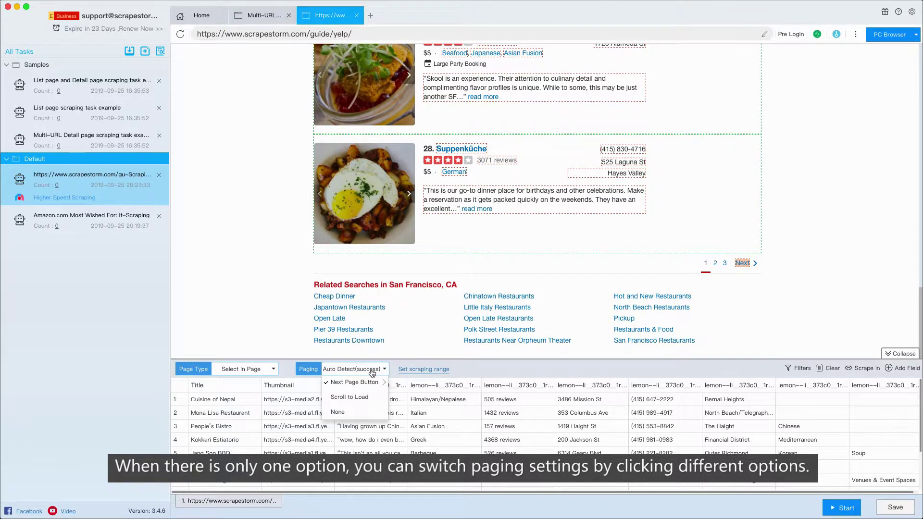
click(368, 397)
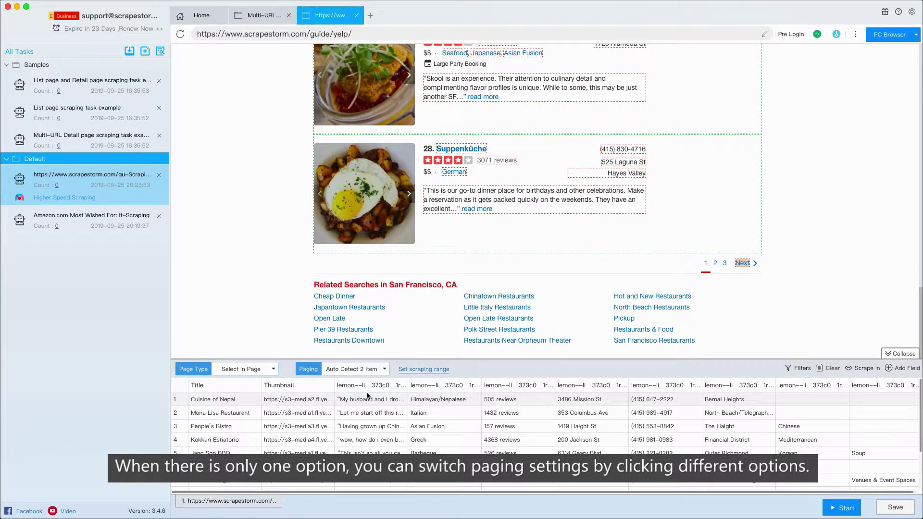
click(369, 368)
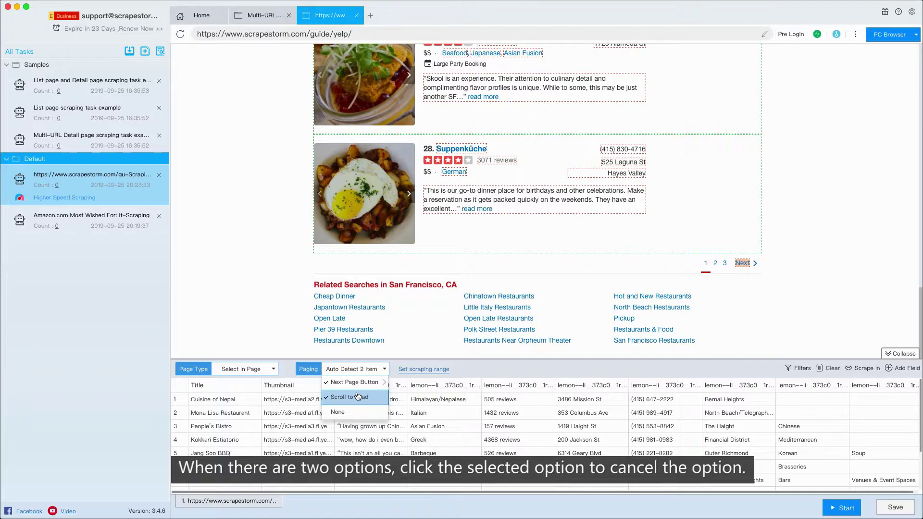
click(358, 397)
click(363, 370)
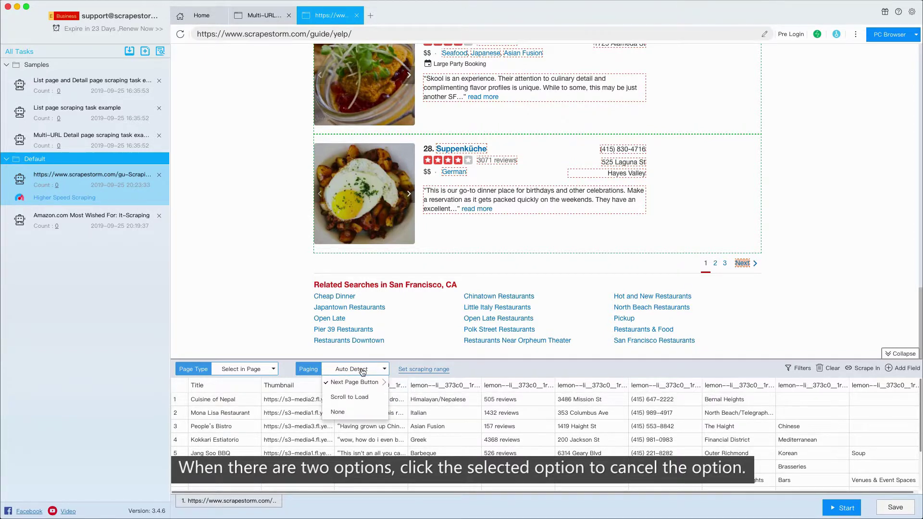
mouse_move(362, 383)
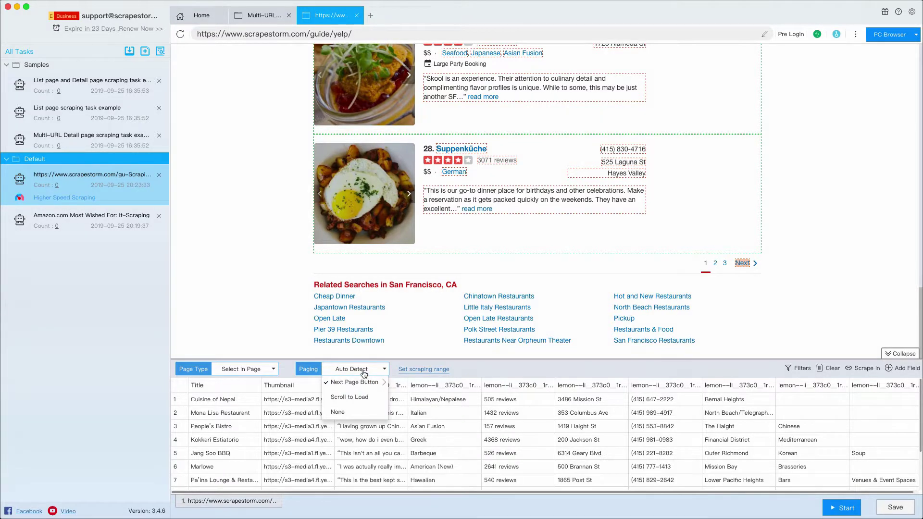
click(365, 370)
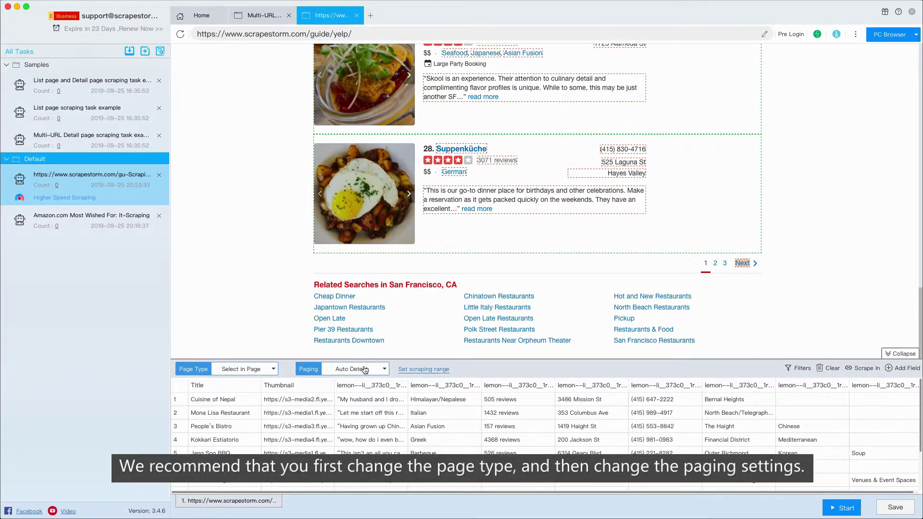